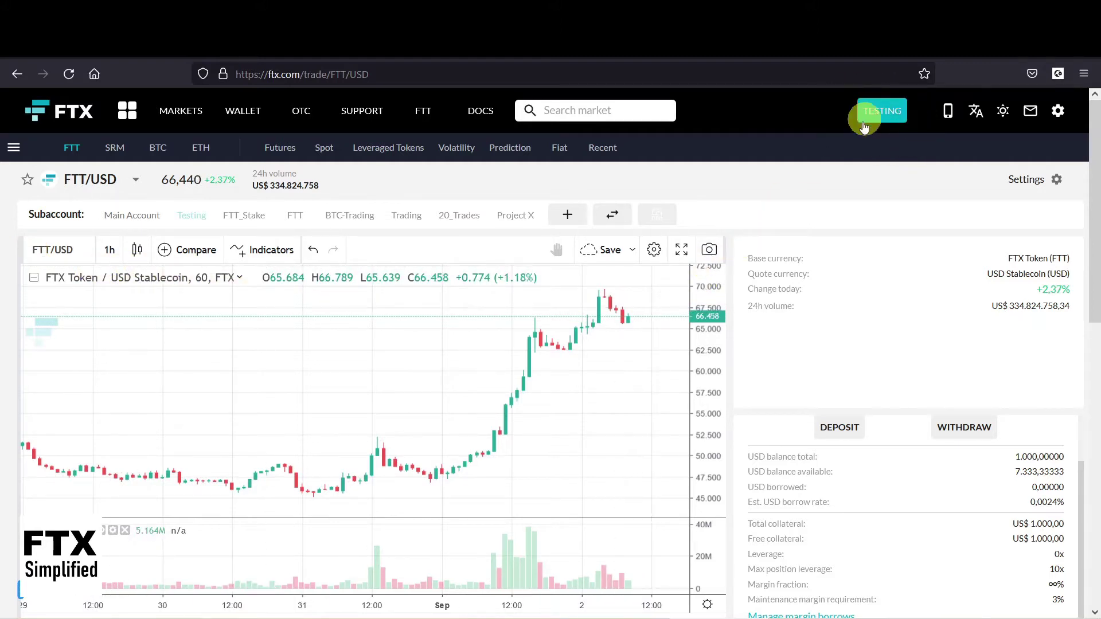
Step: Scroll the FTT/USD trade page down to the Orderbook, Buy FTT form and Balances panel
scroll(726, 349, "down", 8)
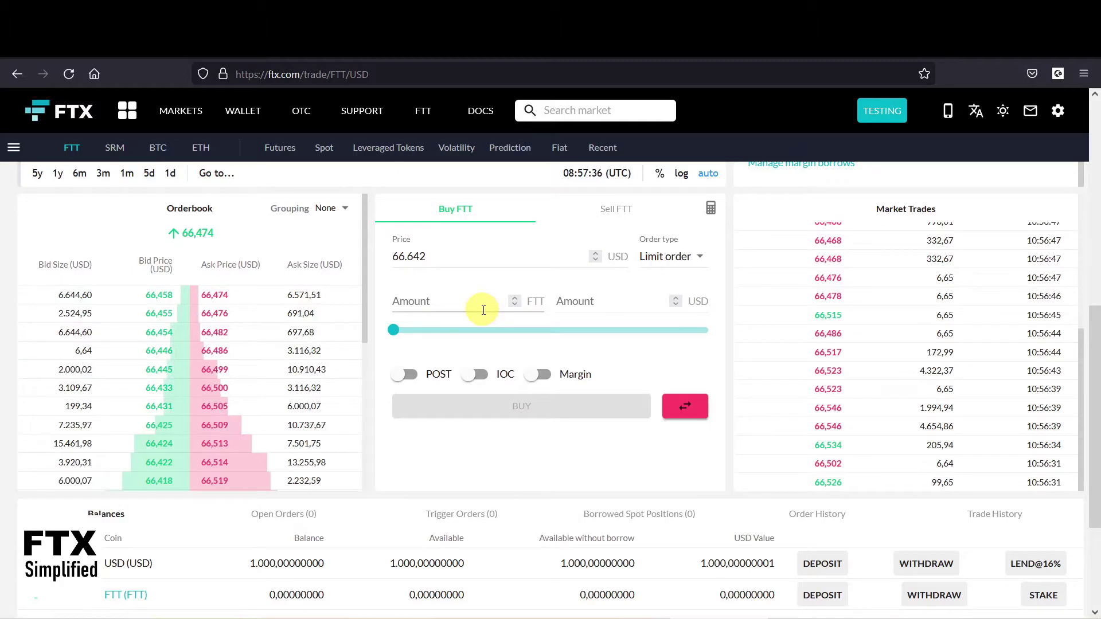
scroll(483, 310, "up", 7)
scroll(634, 266, "up", 3)
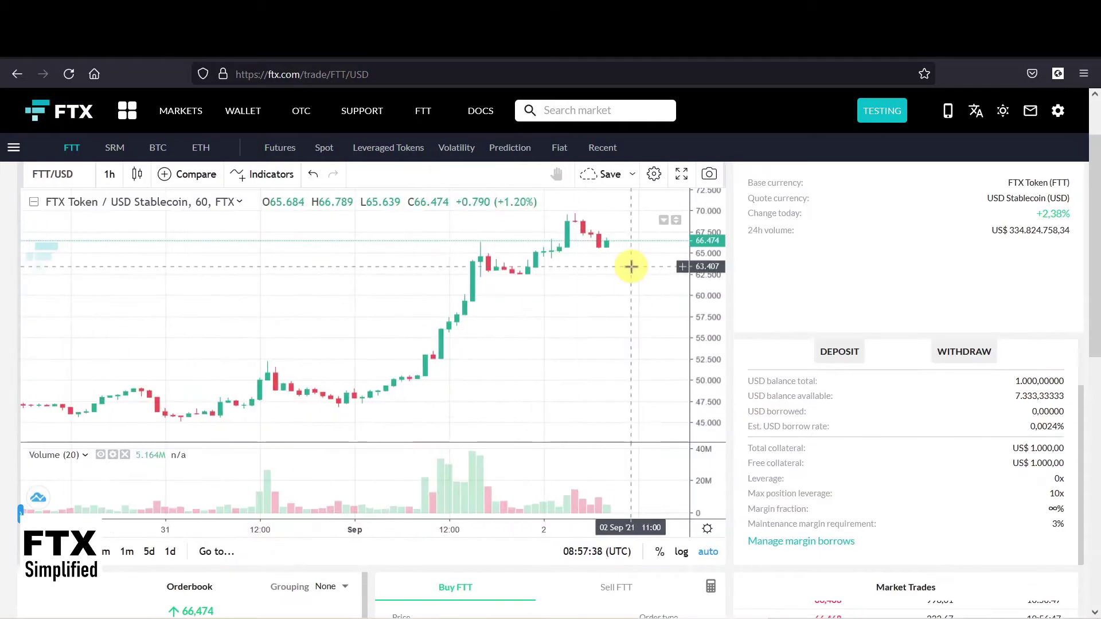
scroll(735, 251, "down", 5)
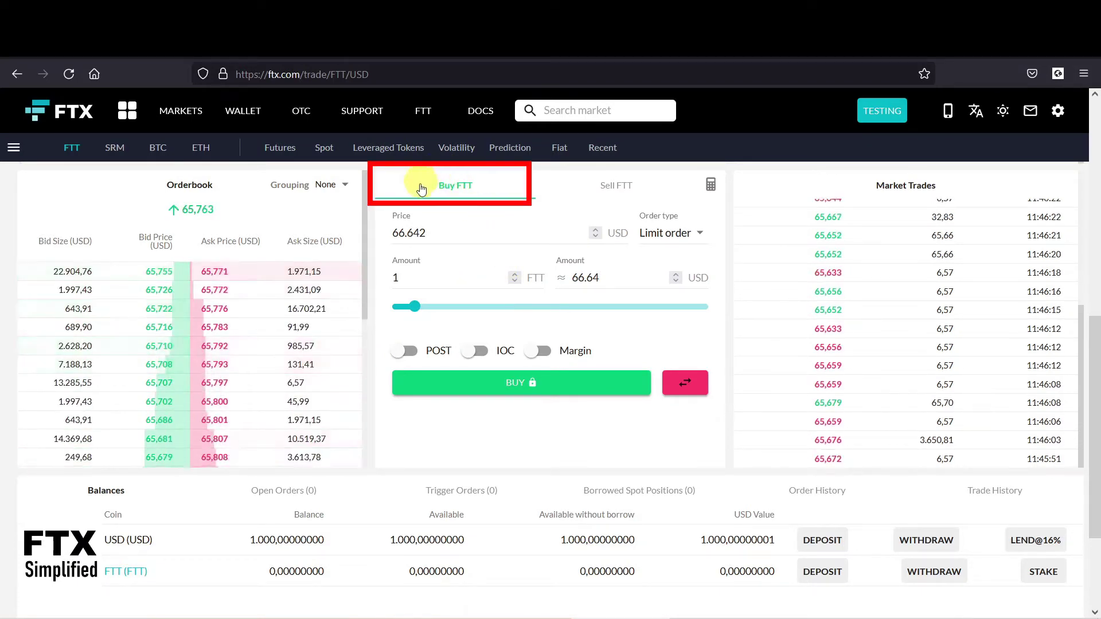
Step: Switch the Buy FTT order type to Market order so the price shows MARKET
left_click(663, 233)
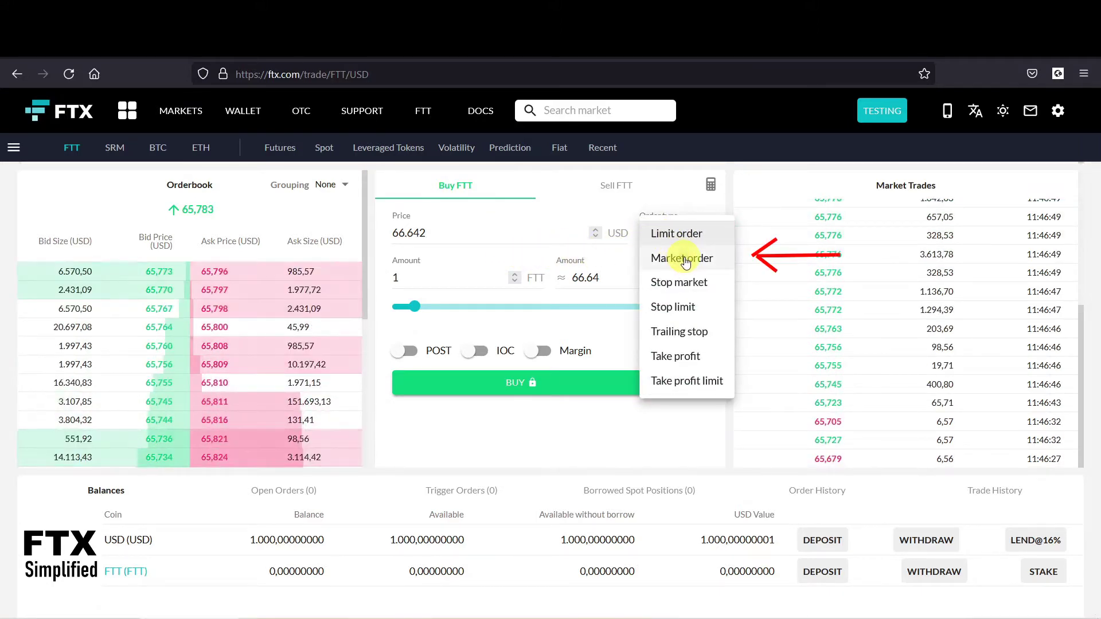
left_click(683, 259)
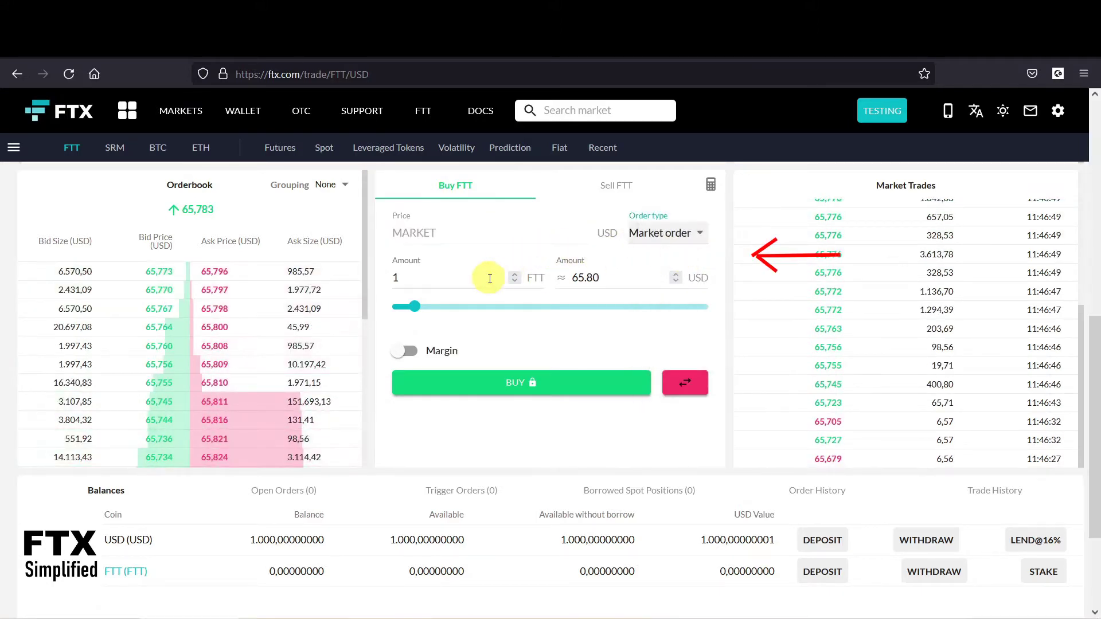
double_click(426, 235)
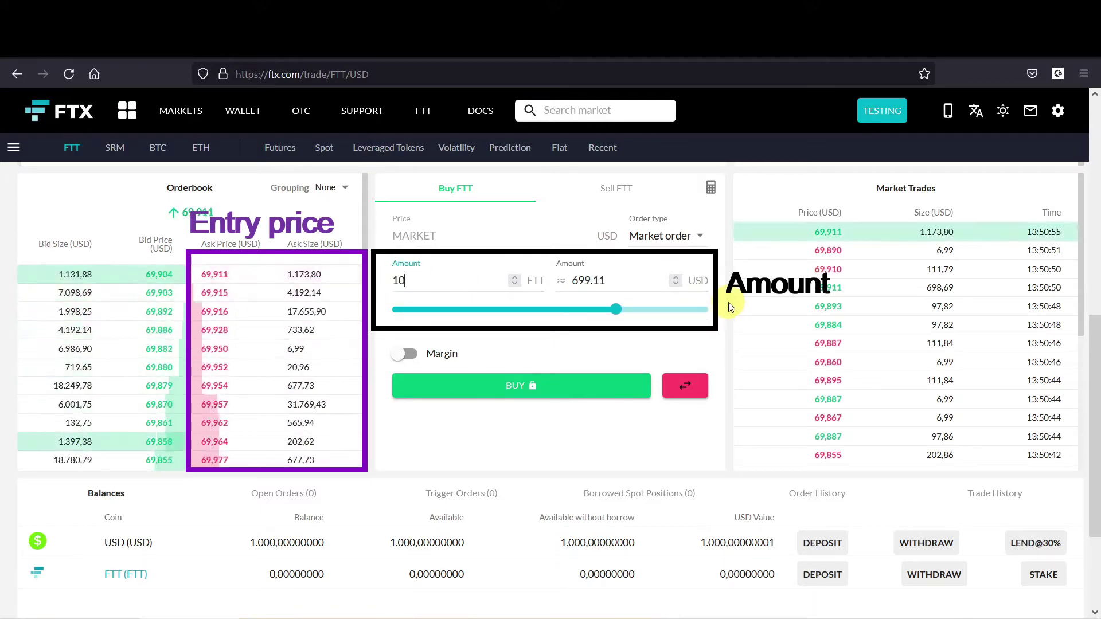
Step: Try 10 FTT and 500 USD, then slide the amount to 14.4 FTT (~1000 USD)
type("10")
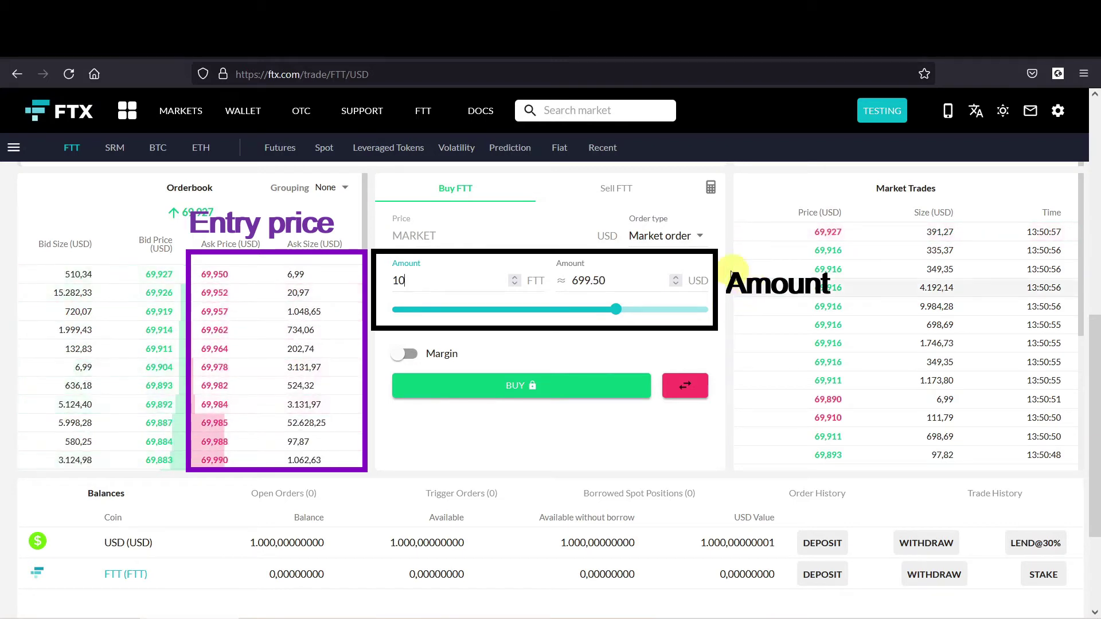
left_click_drag(631, 281, 552, 285)
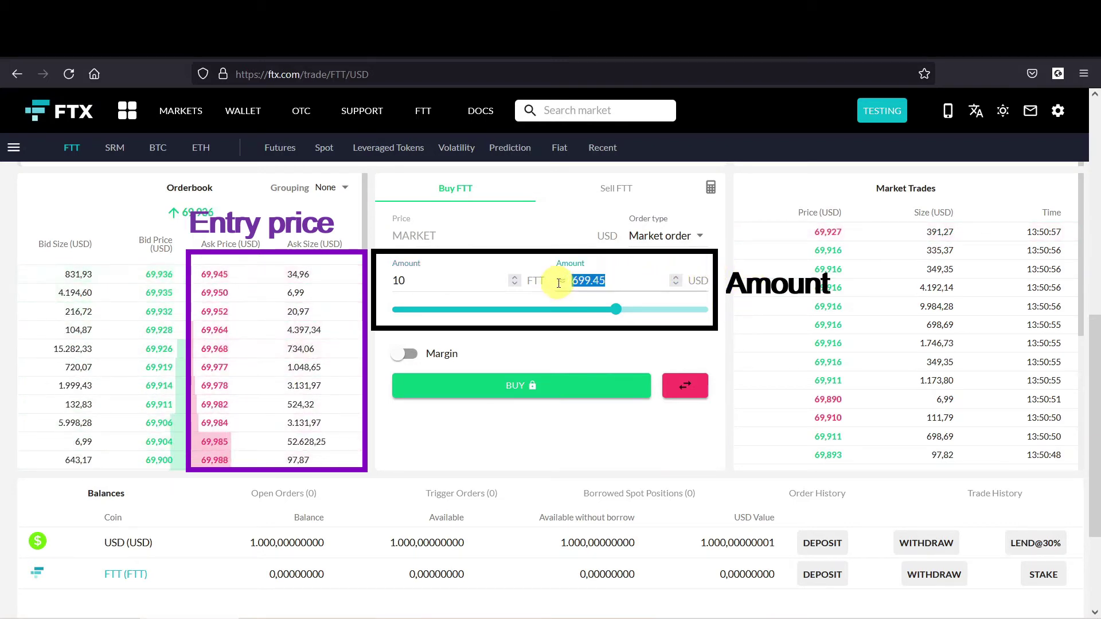
type("500")
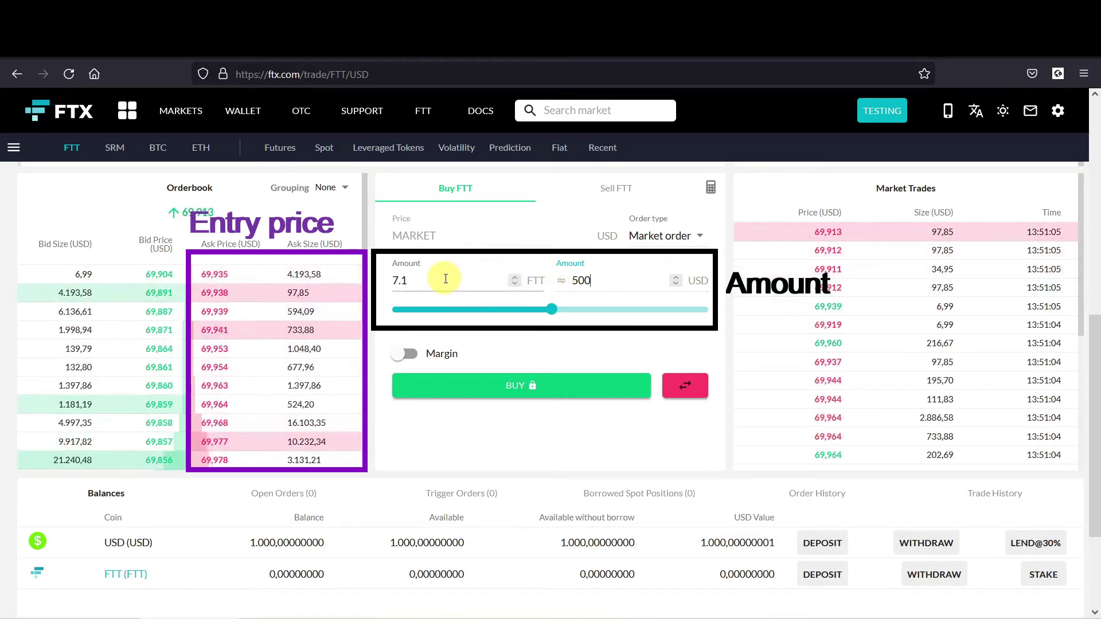
left_click_drag(553, 309, 729, 318)
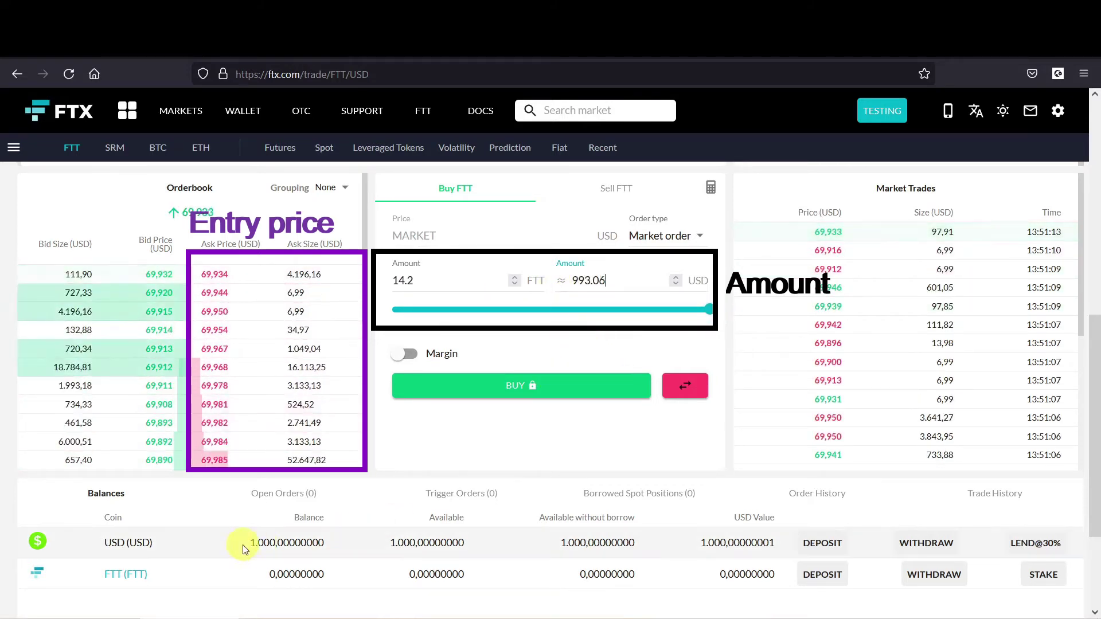
left_click_drag(246, 545, 394, 449)
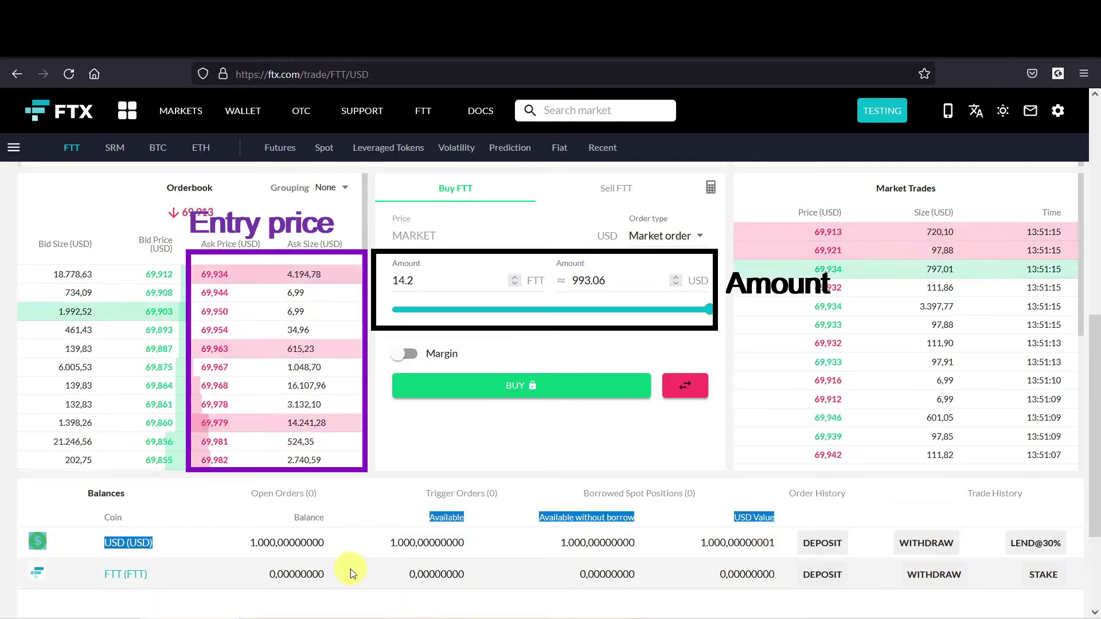
left_click(351, 569)
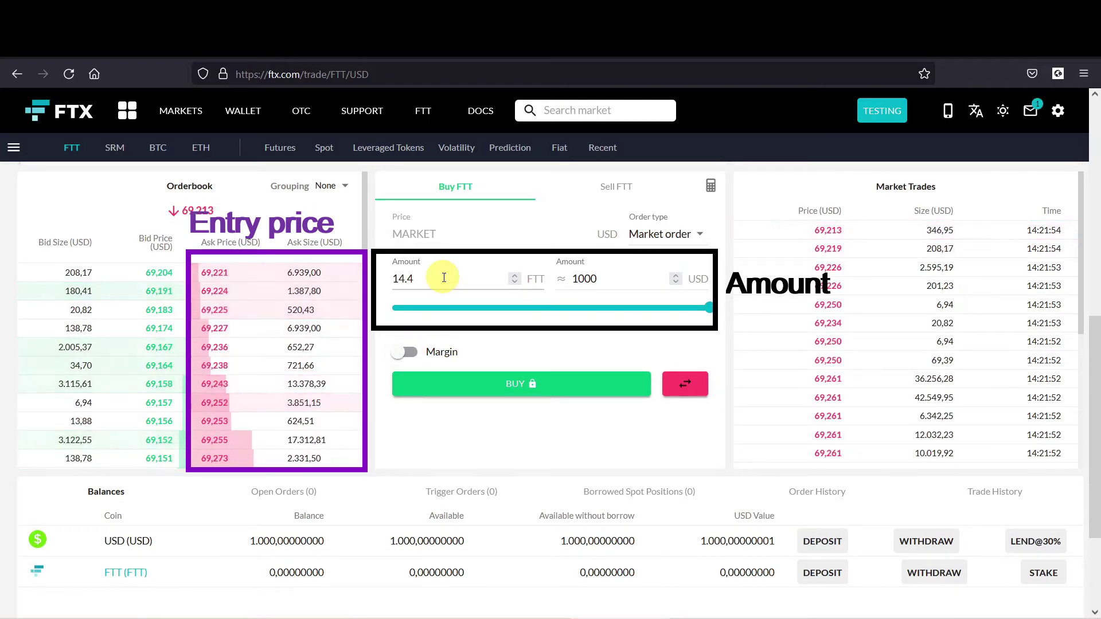
Step: Place and confirm a 1 FTT market buy, then highlight the new 1 FTT balance
double_click(404, 279)
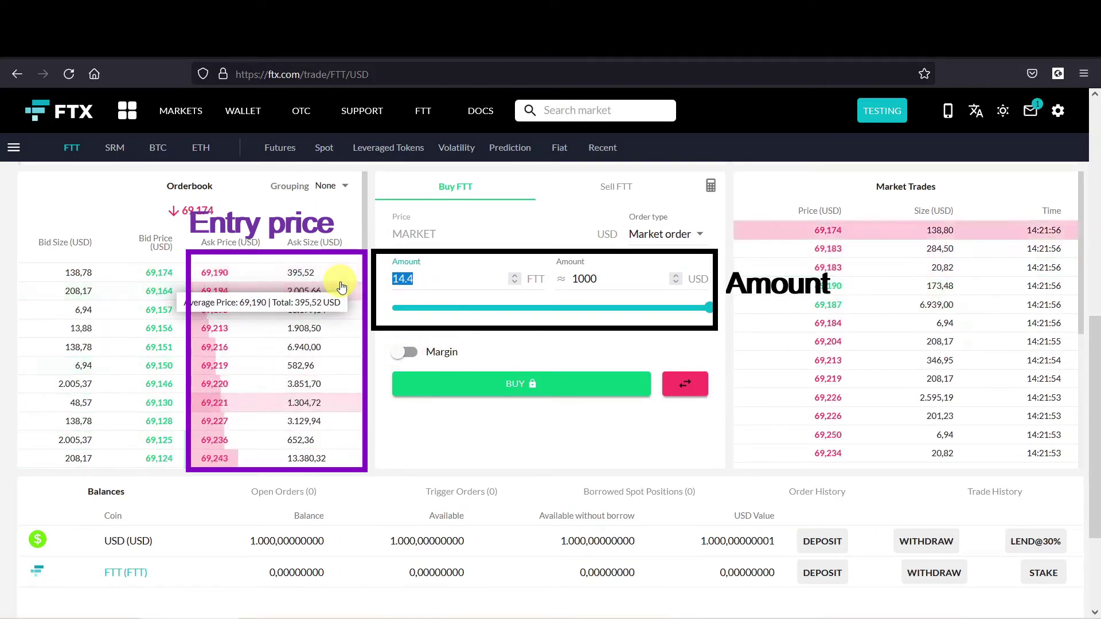
type("1")
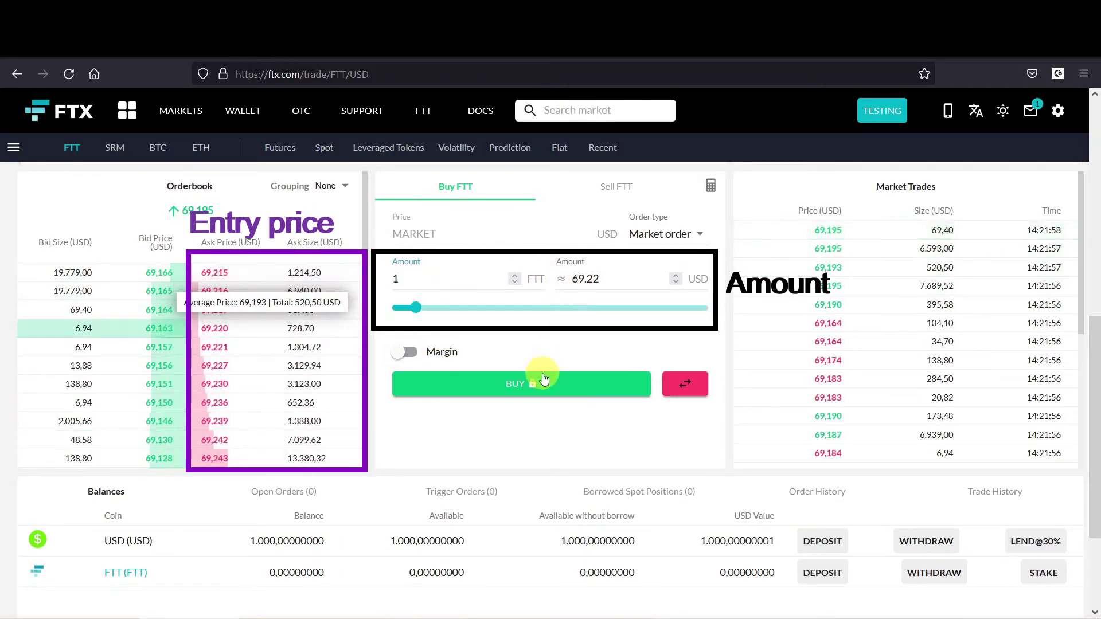
left_click(488, 386)
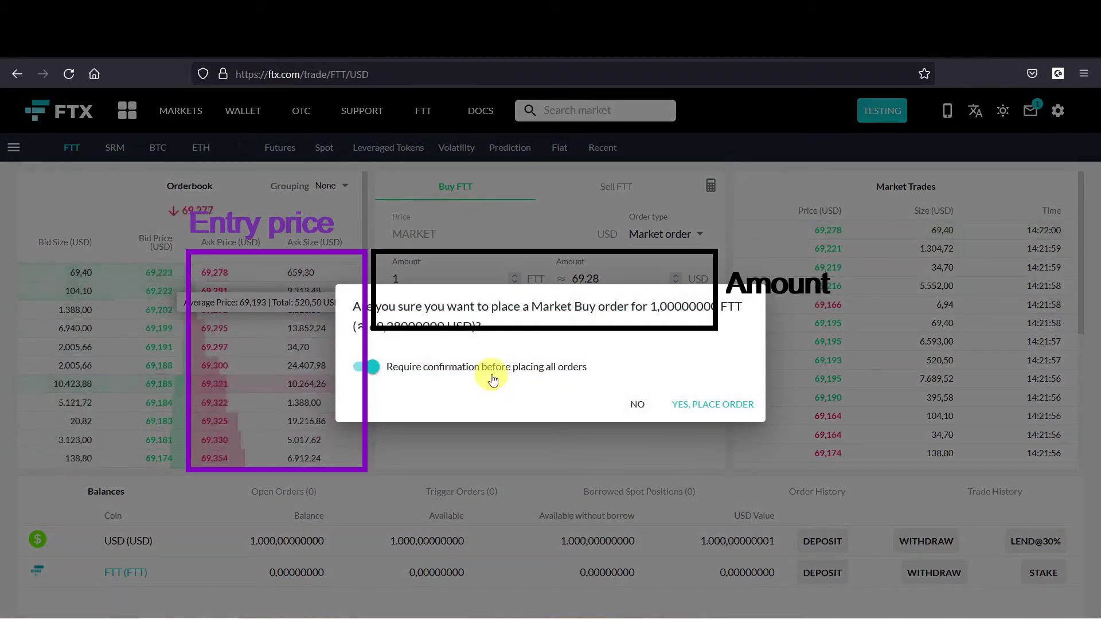
left_click(715, 405)
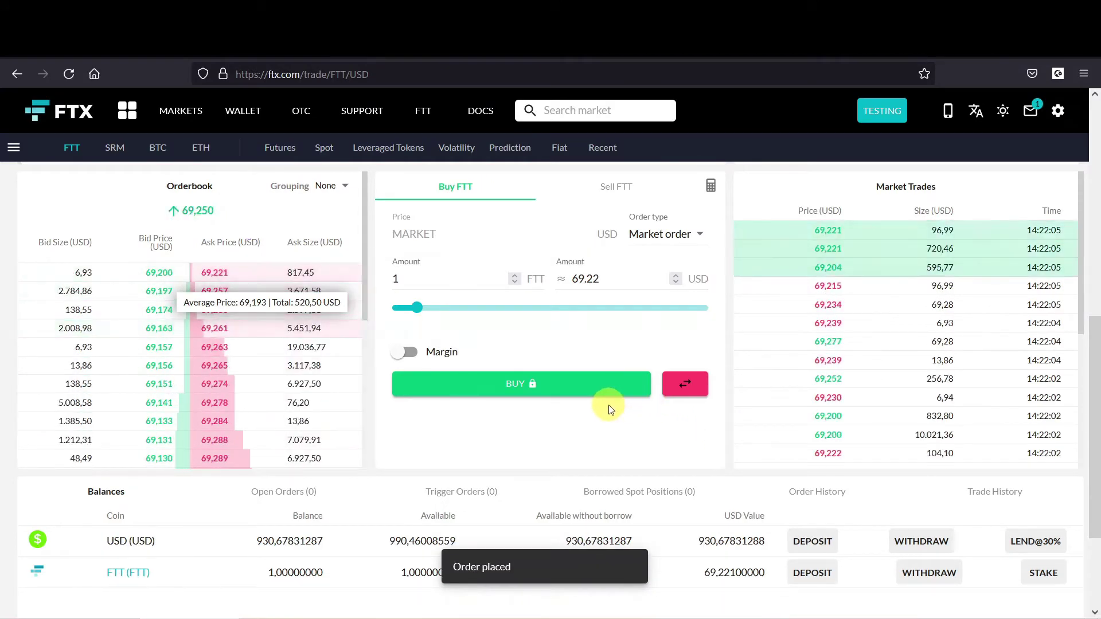
double_click(278, 573)
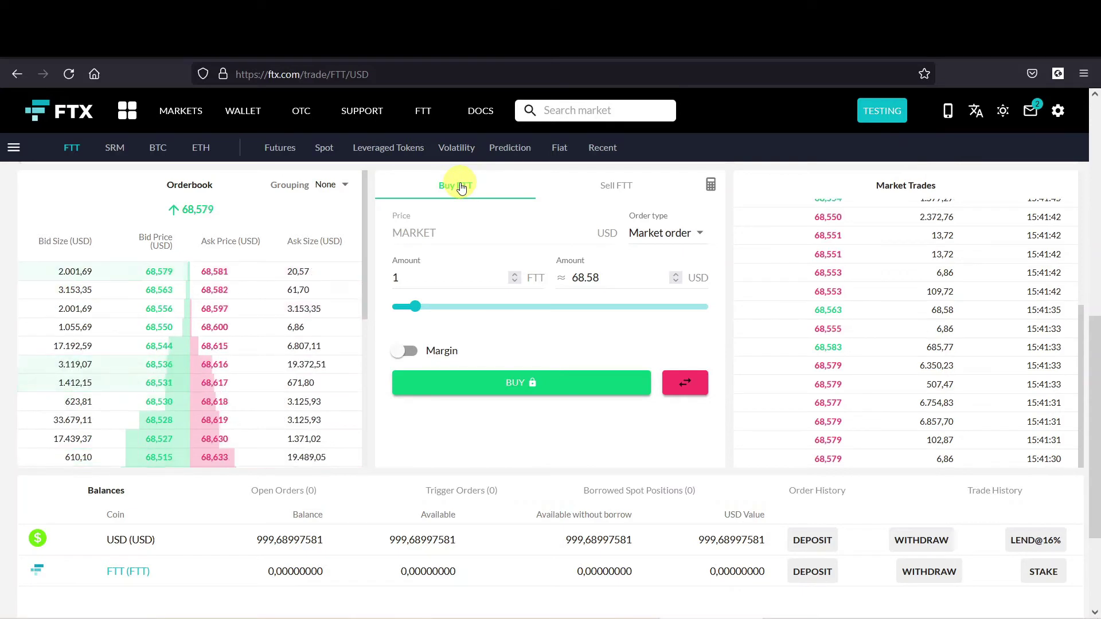
Step: Switch the buy to a Limit order at a price of 65 USD for 1 FTT
left_click(655, 234)
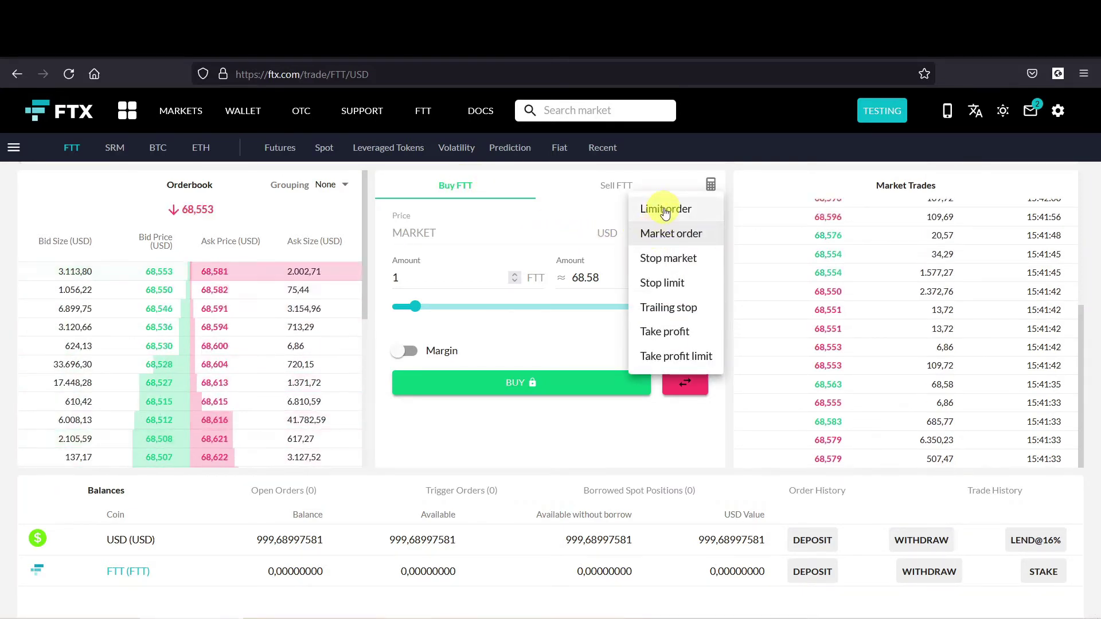
left_click(665, 210)
double_click(418, 230)
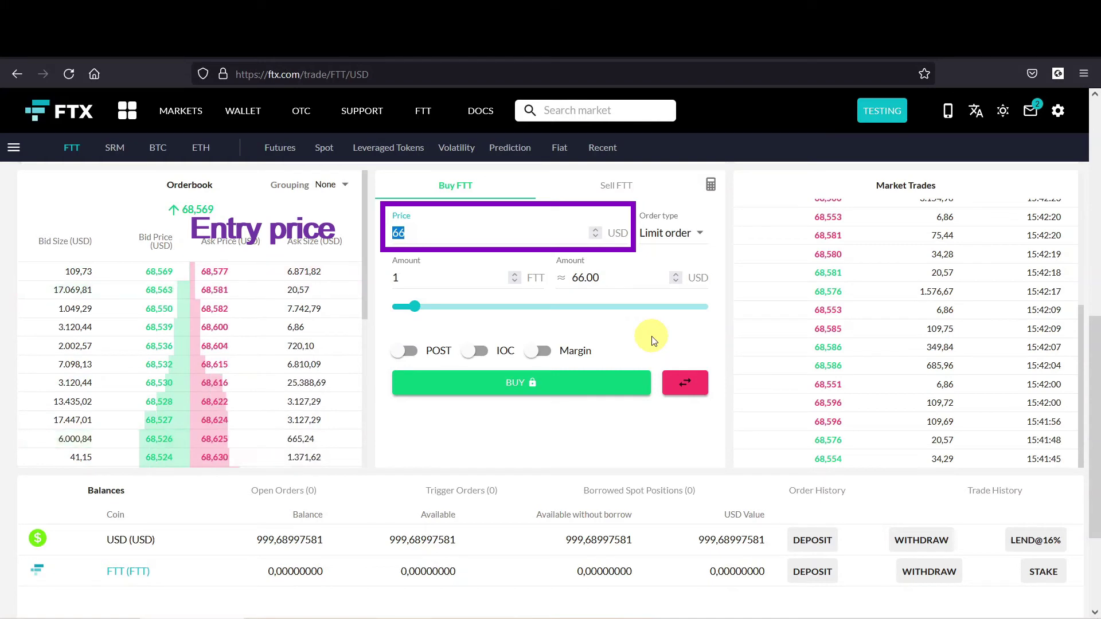
type("65")
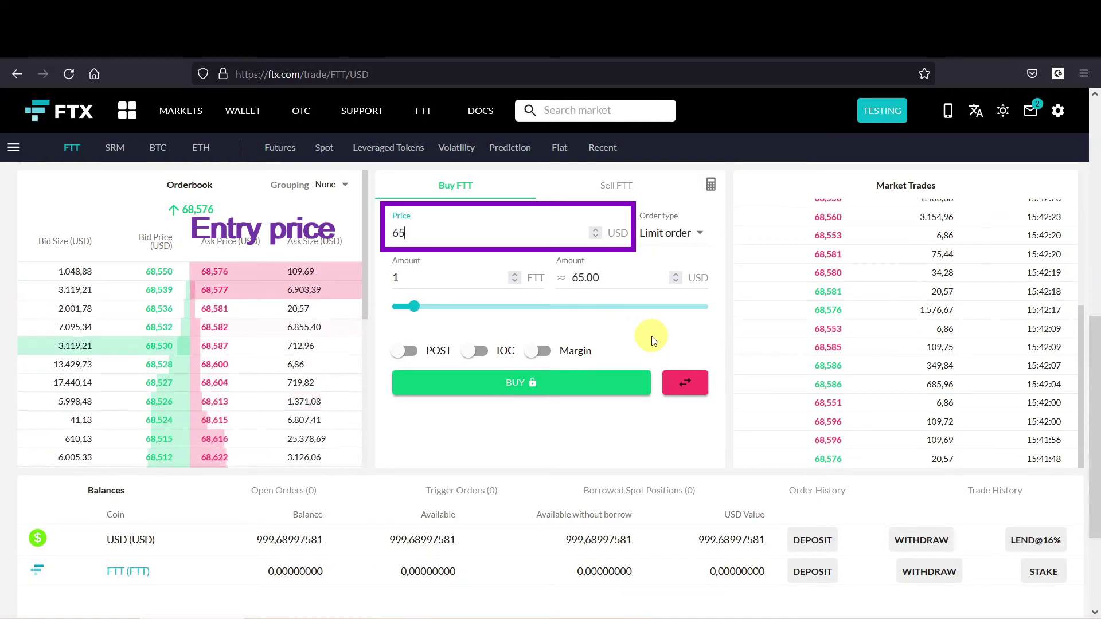
left_click(433, 275)
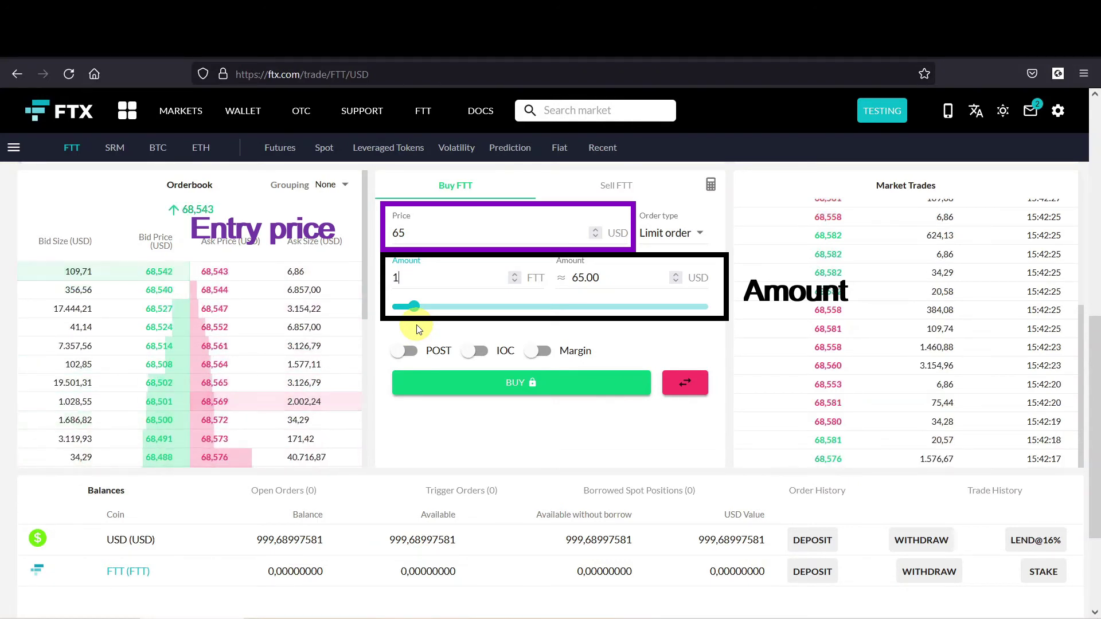
Step: Submit and confirm the 1 FTT limit buy at 65, then view Open Orders (1)
left_click(456, 390)
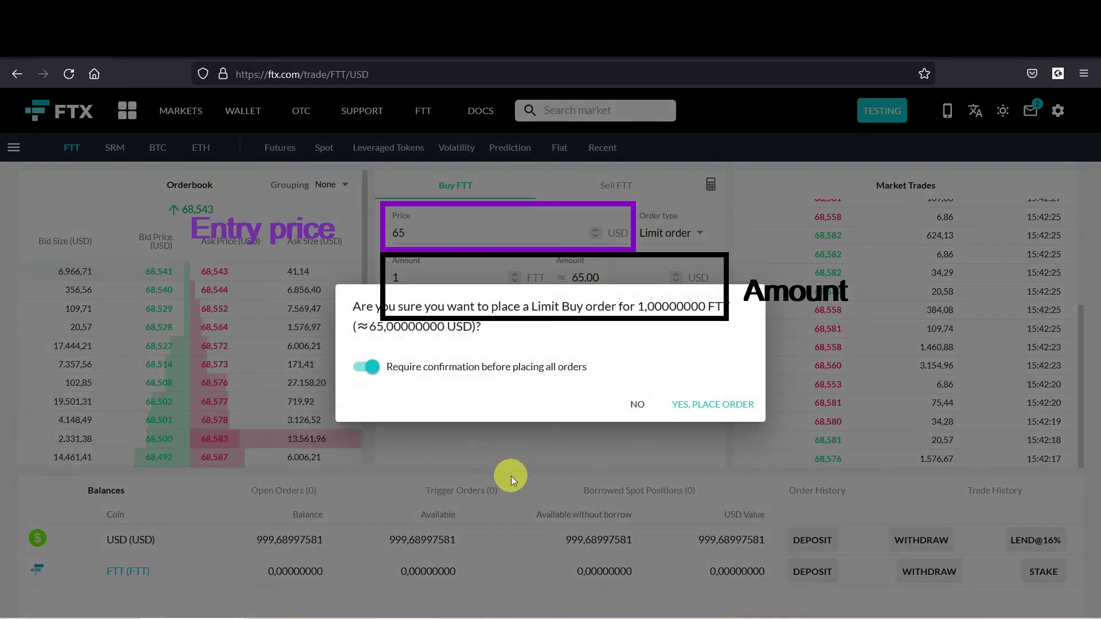
left_click(715, 411)
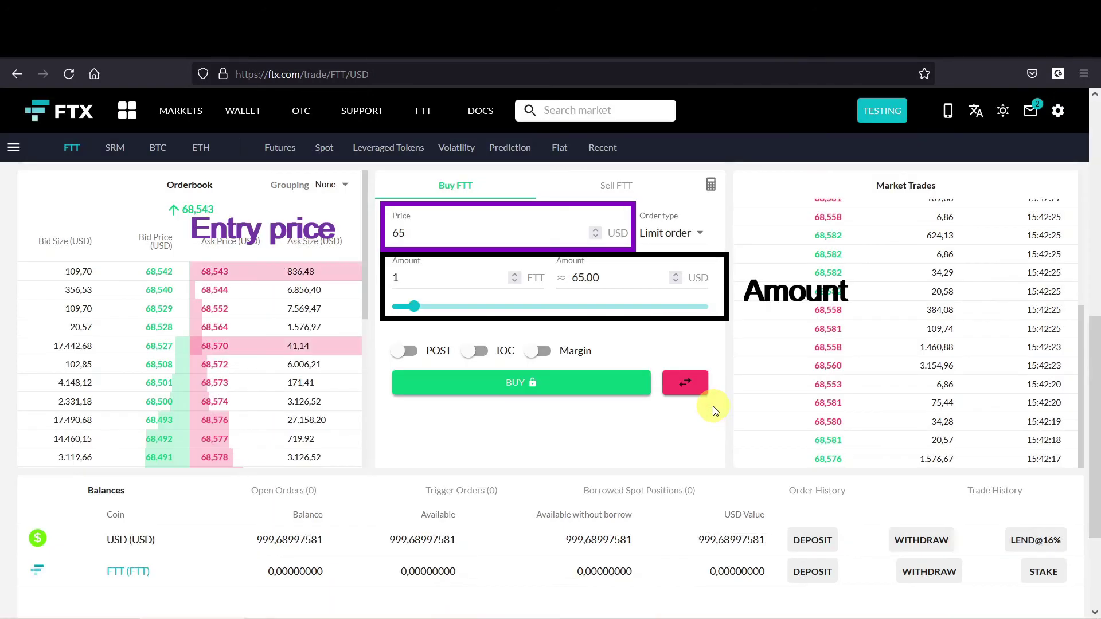
left_click(293, 494)
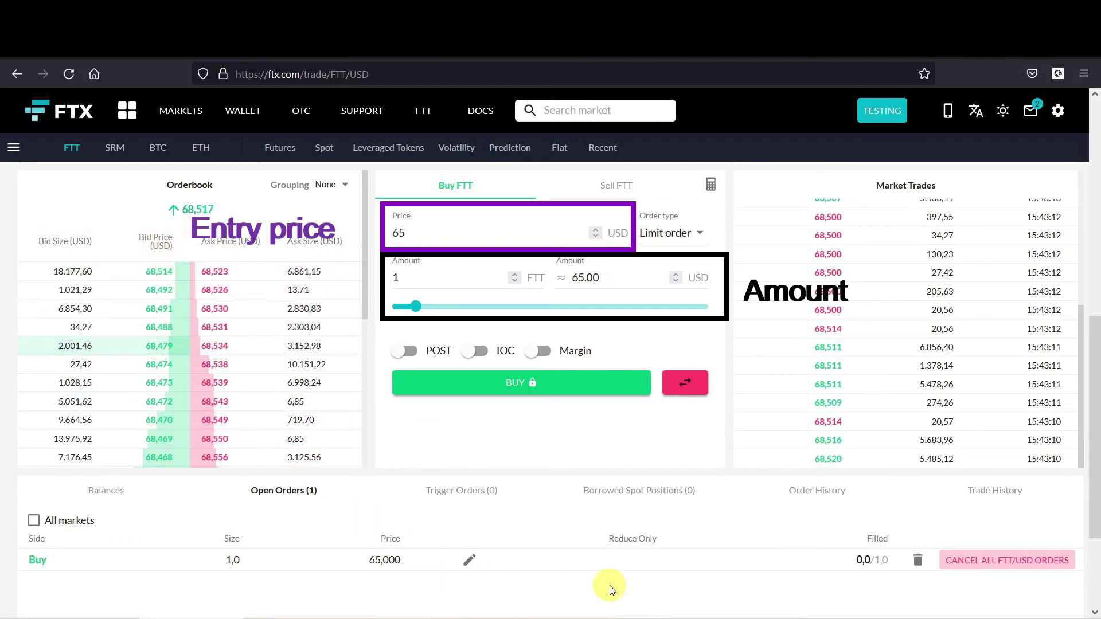
Step: Reprice the open 1 FTT limit buy to 68.5 so it fills
left_click(471, 562)
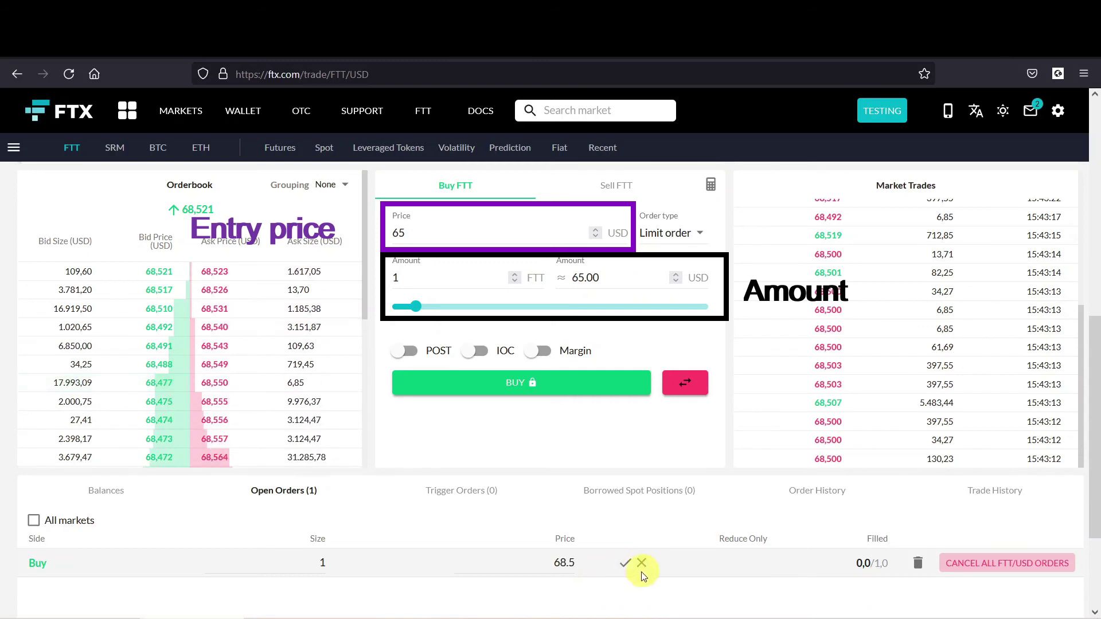
left_click(626, 562)
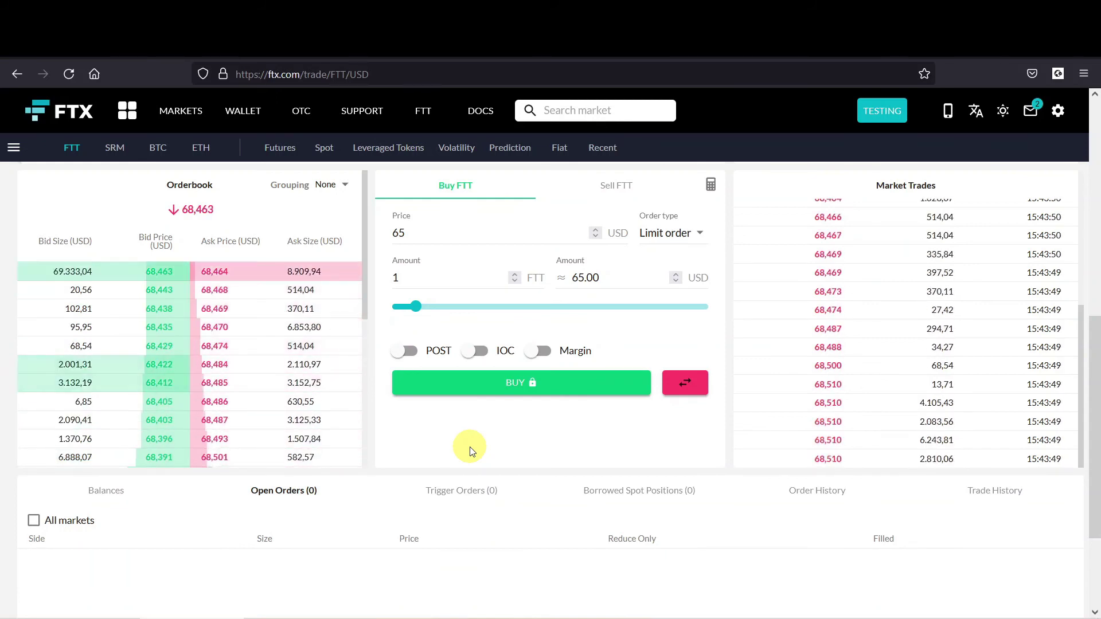
Step: Show the Balances tab and highlight the 0.99981570 FTT and remaining USD balances
left_click(106, 496)
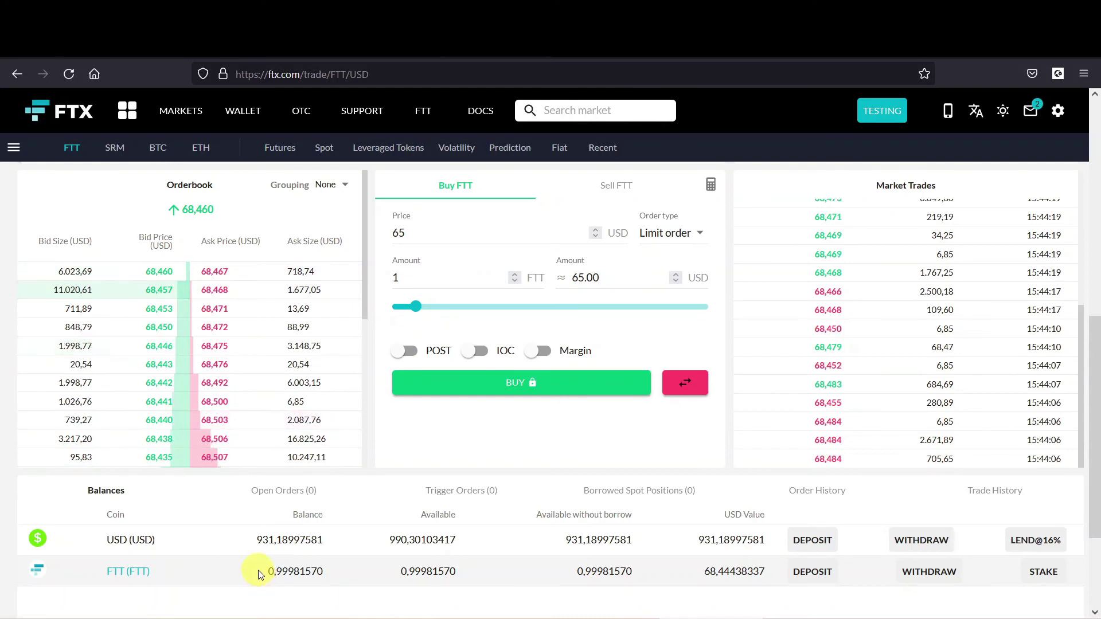
left_click_drag(266, 572, 331, 574)
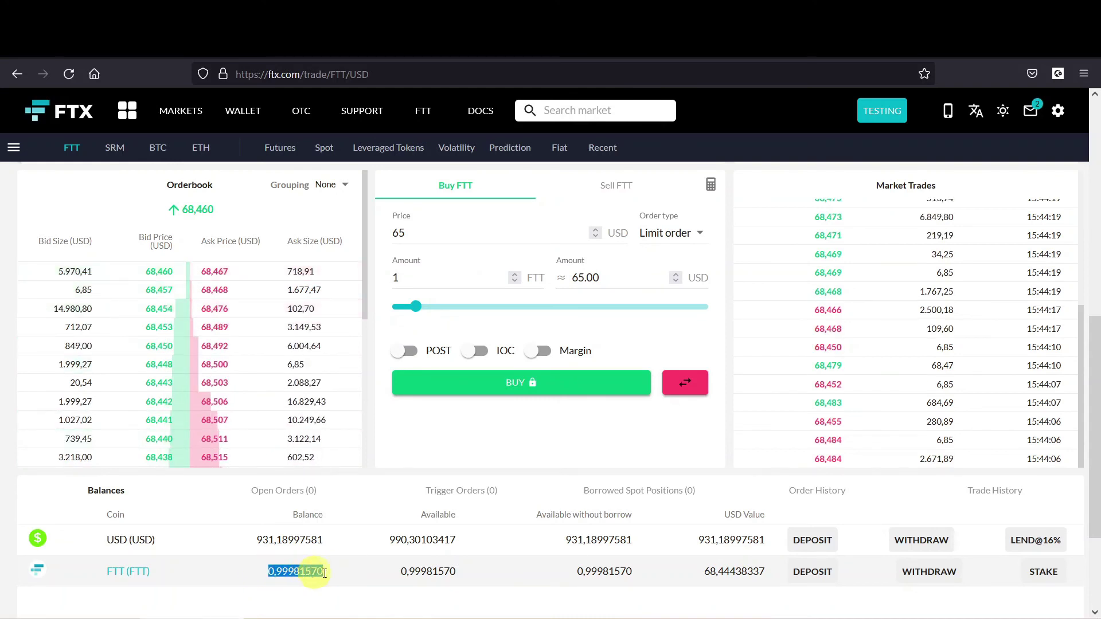
left_click(333, 573)
left_click_drag(253, 542, 346, 536)
left_click(335, 574)
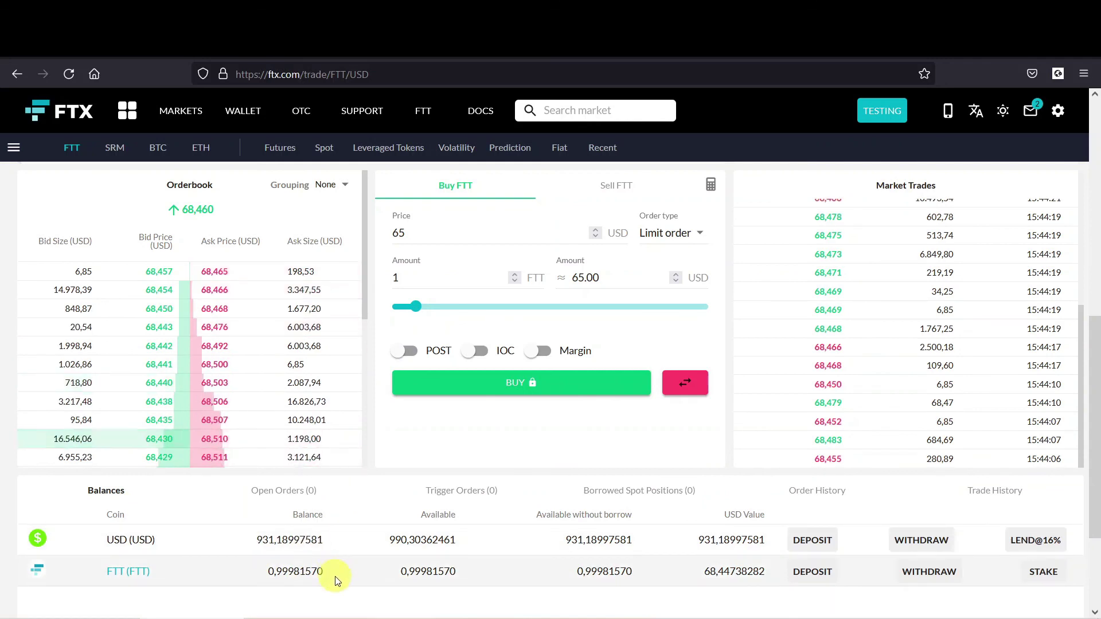